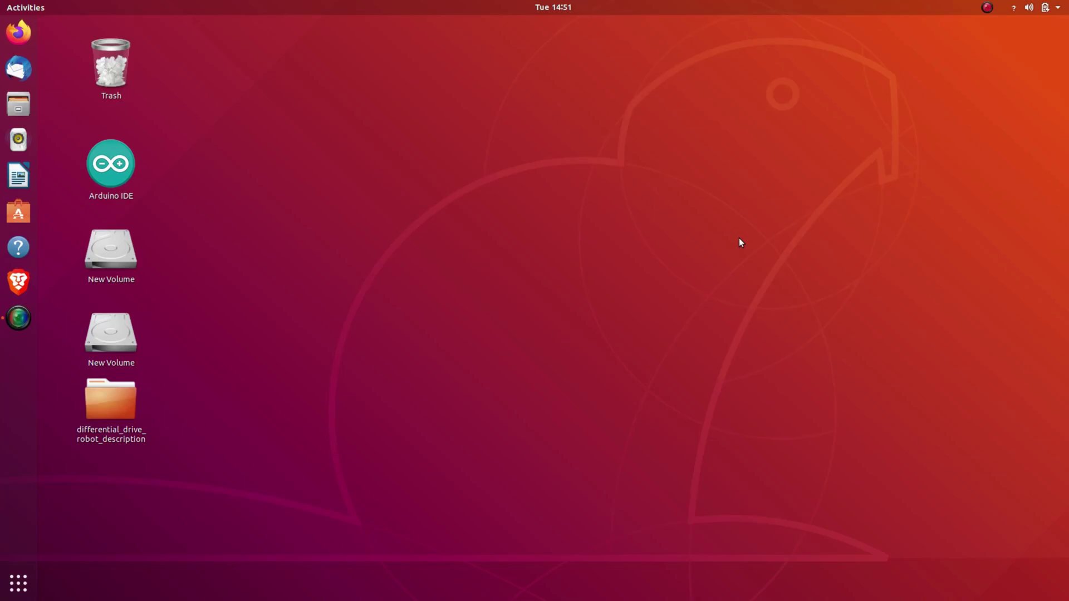
Step: In a new terminal, create the catkin_ws folder and move into it
key("ctrl+alt+t")
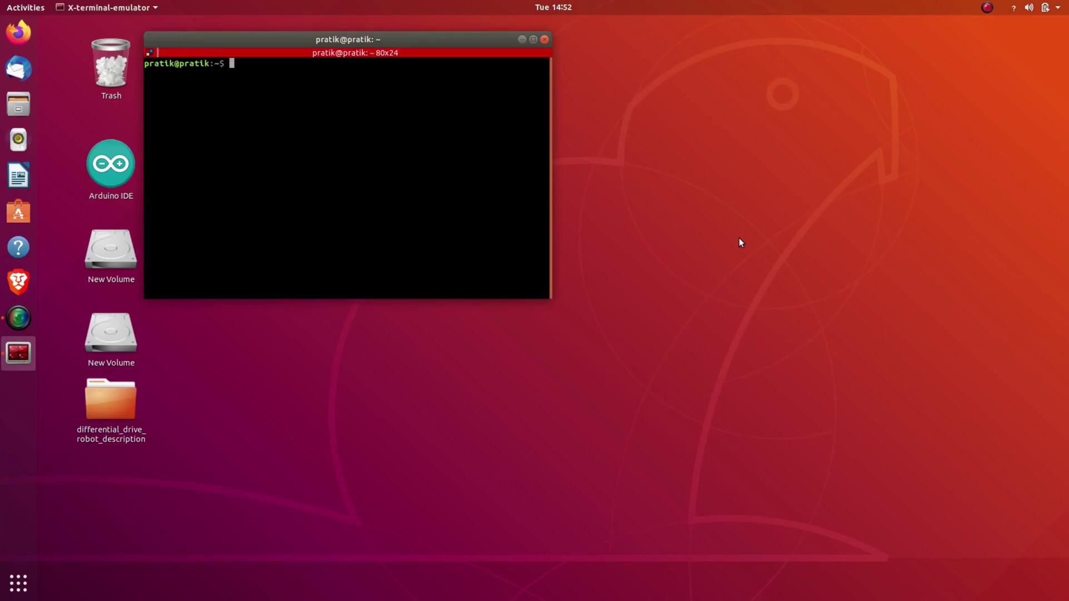
type("catkin")
key("BackSpace")
key("BackSpace")
key("BackSpace")
key("BackSpace")
key("BackSpace")
key("BackSpace")
type("mkdir catkin_ws")
key("Return")
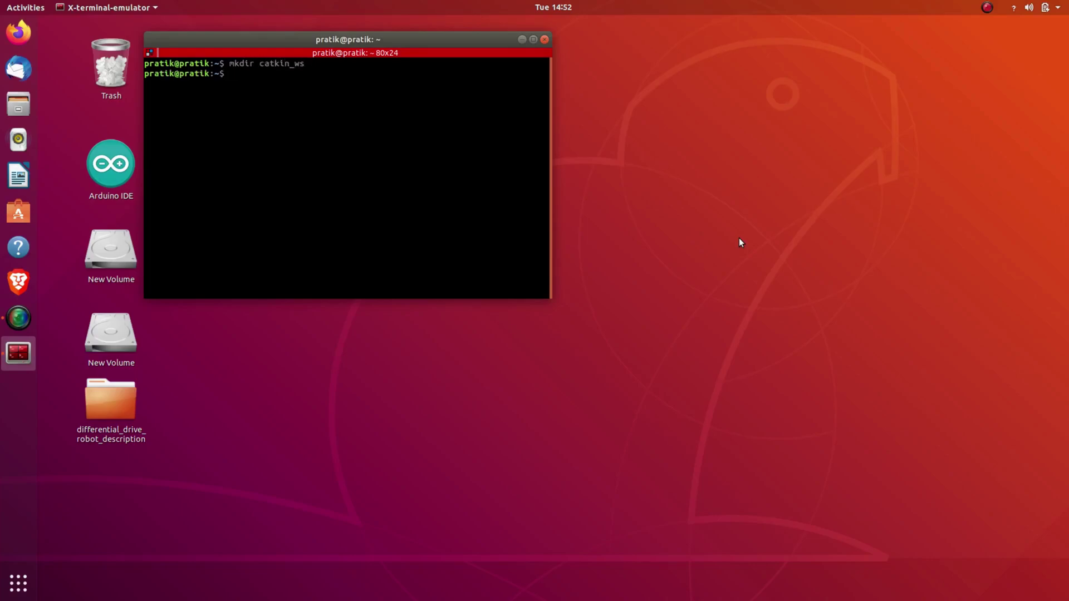
type("cd catk")
key("Tab")
key("Return")
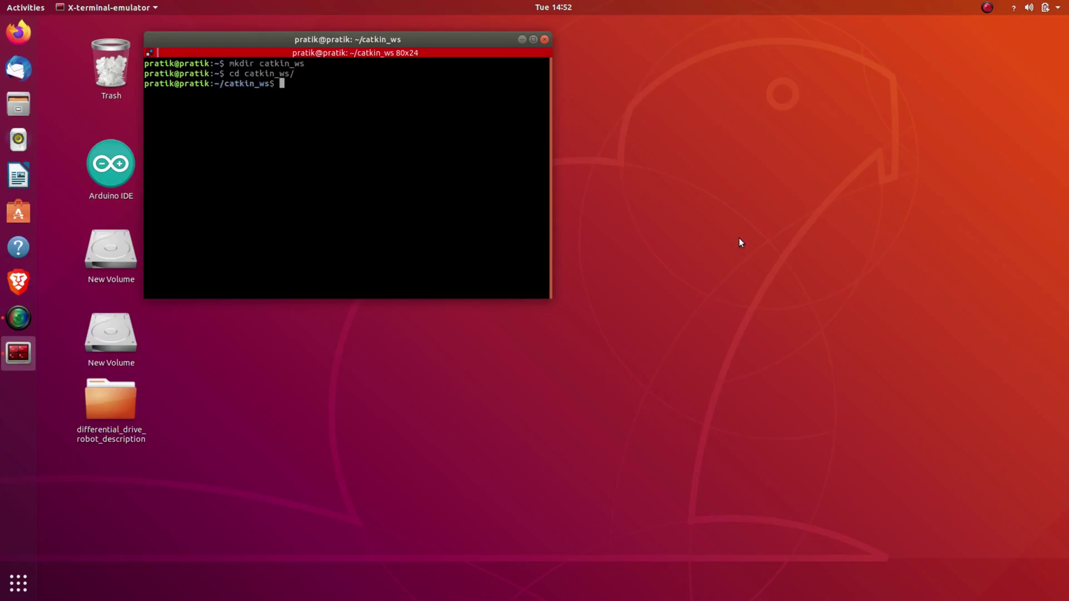
Step: Create the src folder, build the workspace with catkin_make, and clear the terminal
type("ca")
key("BackSpace")
key("BackSpace")
key("BackSpace")
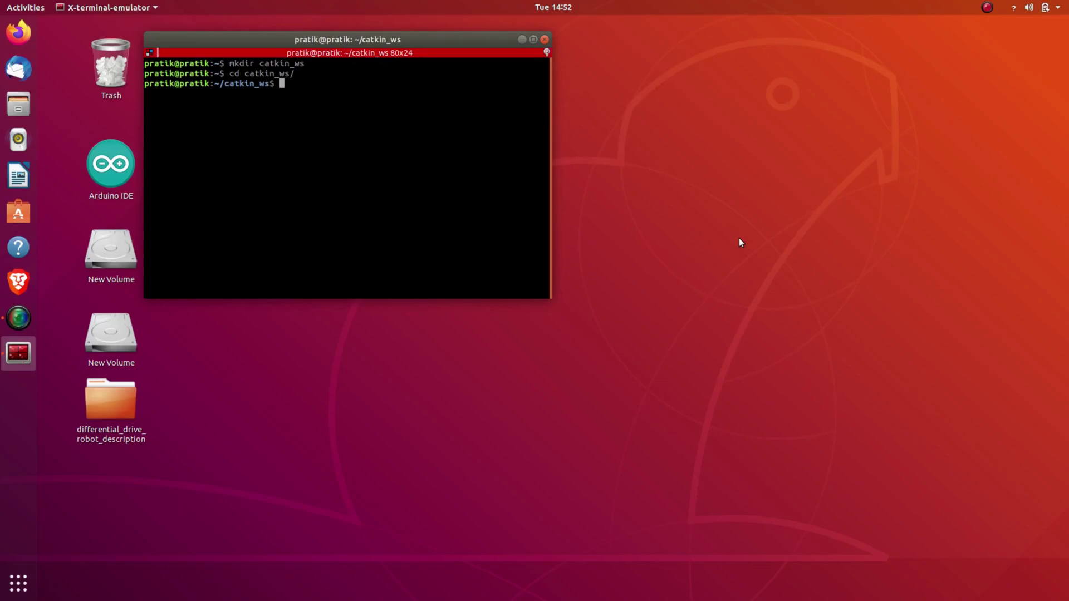
type("mkdir ")
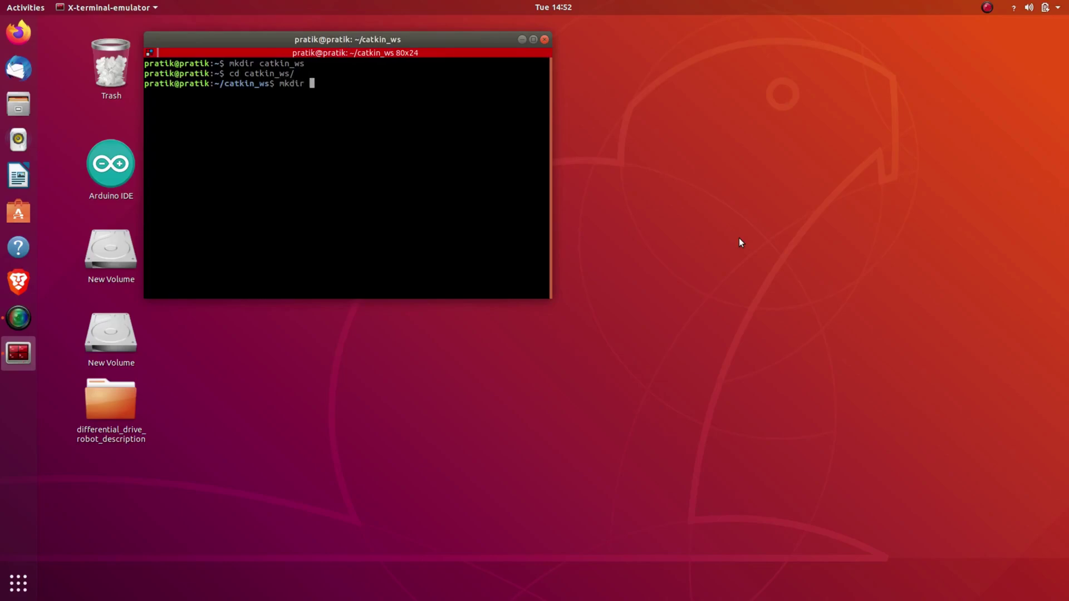
type("src")
key("Return")
type("ca")
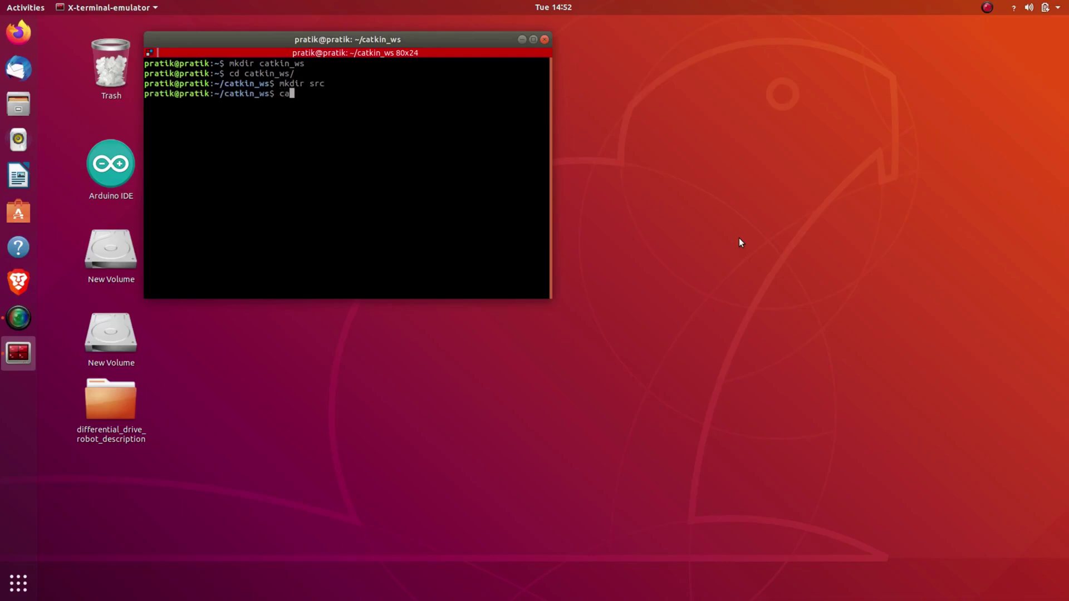
type("tkin_make")
key("Return")
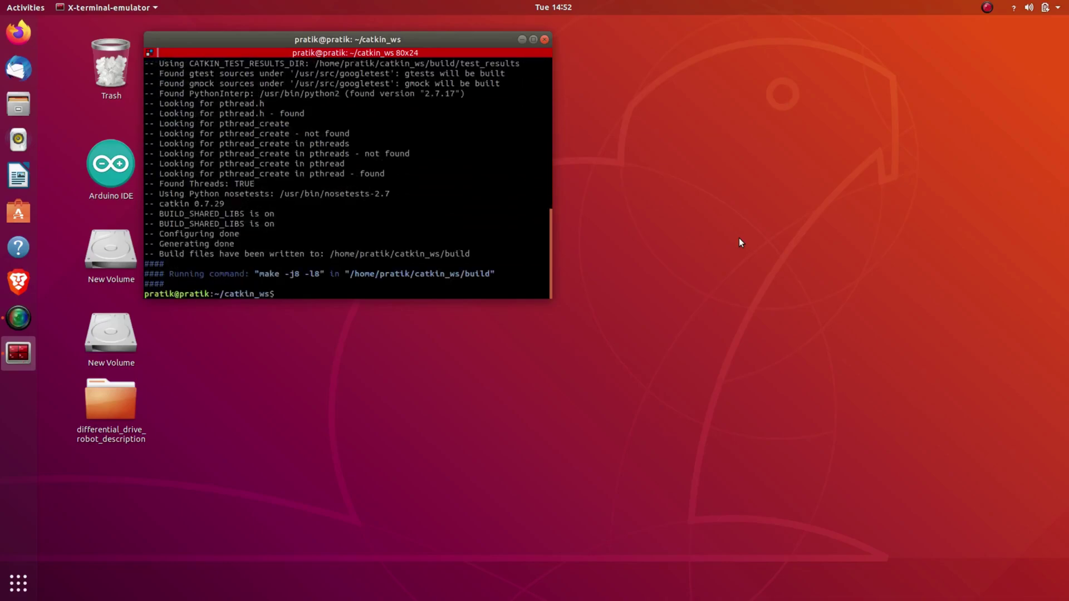
type("clear")
key("Return")
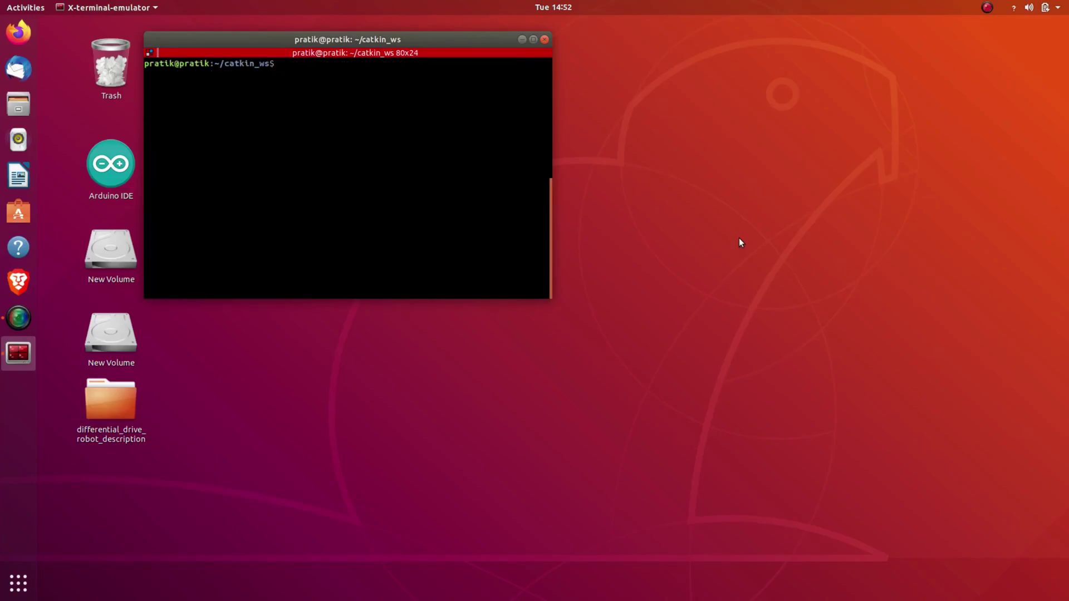
Step: Move the differential_drive_robot_description folder from the desktop into catkin_ws/src
left_click_drag(257, 37, 478, 134)
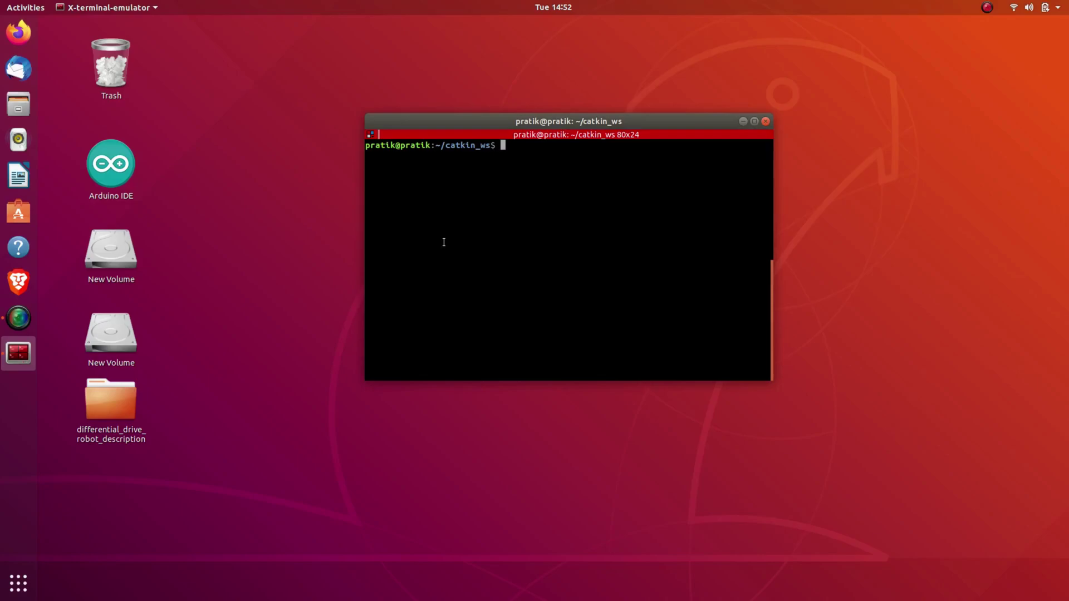
left_click(121, 401)
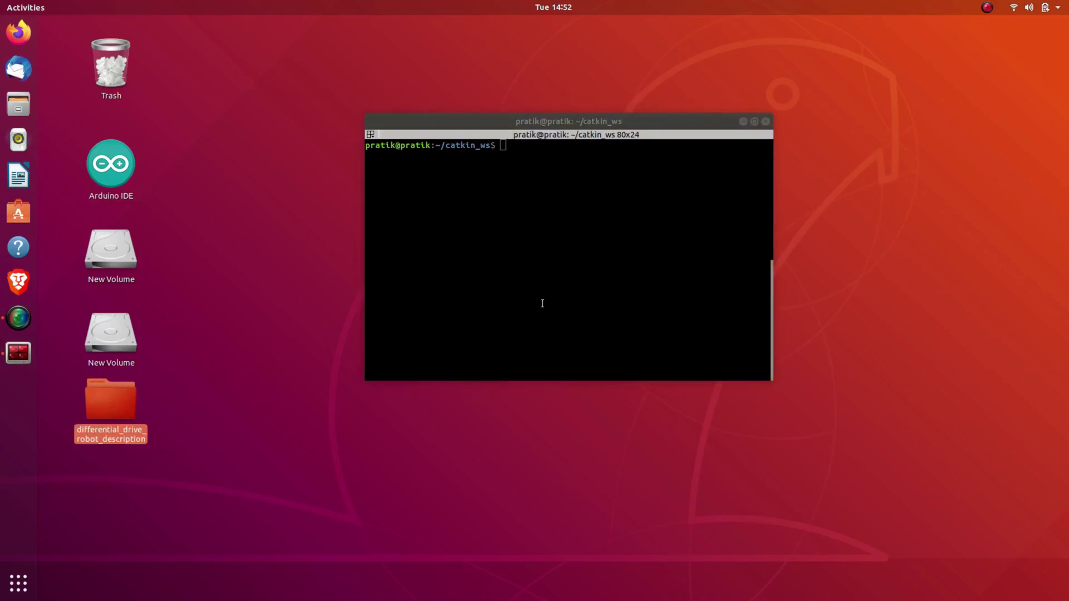
right_click(111, 403)
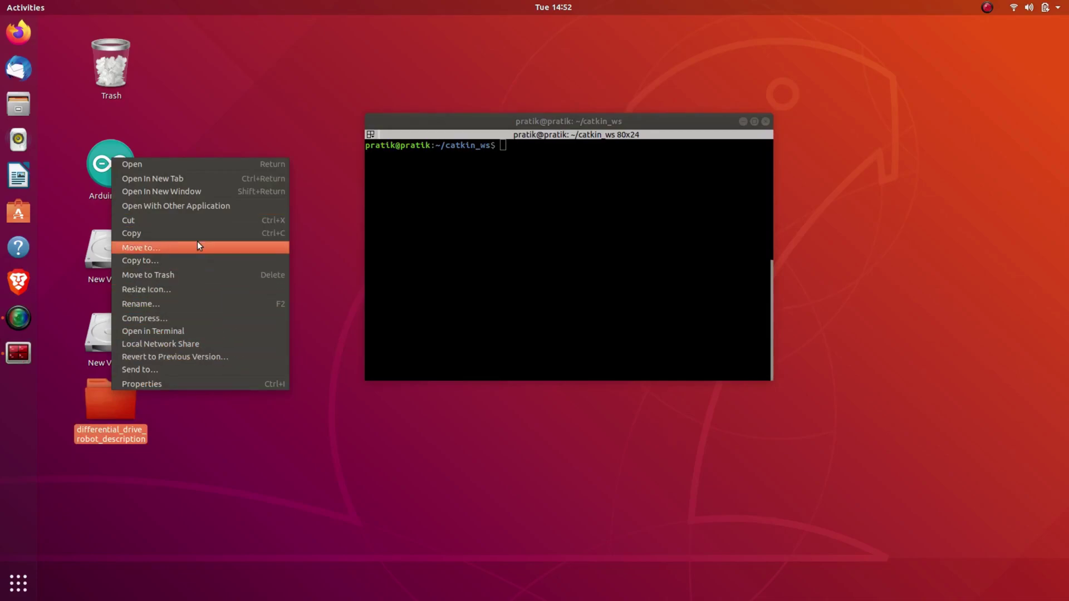
left_click(162, 225)
left_click(16, 103)
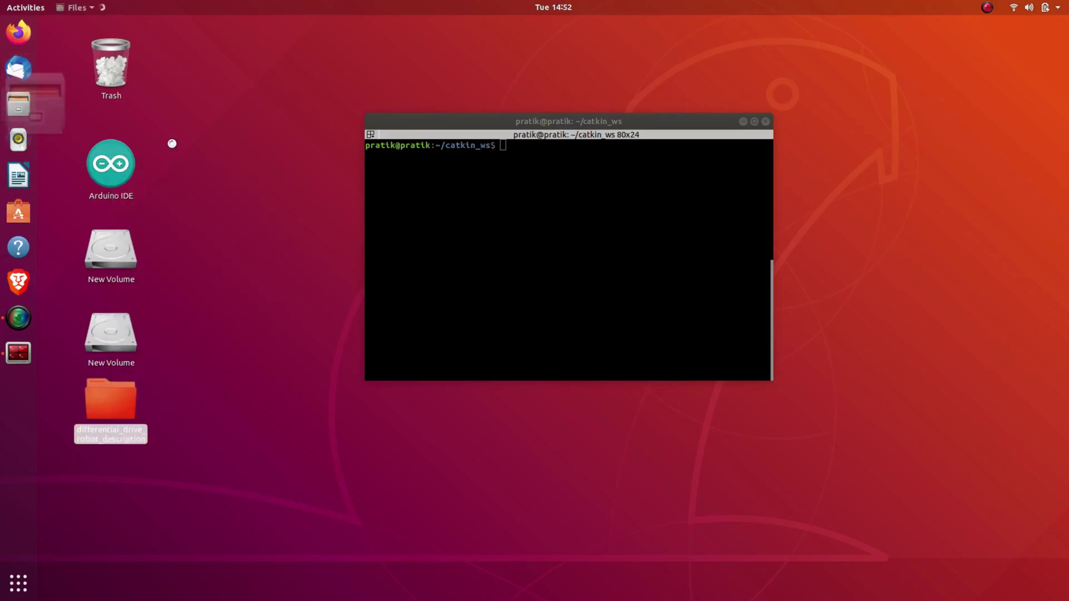
double_click(386, 83)
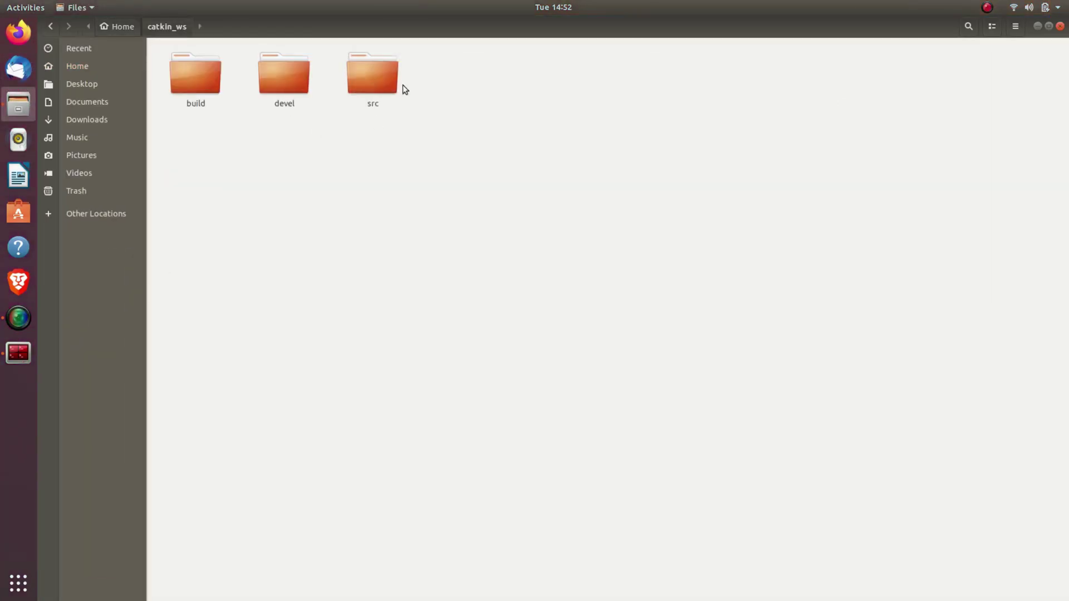
double_click(365, 89)
key("ctrl+v")
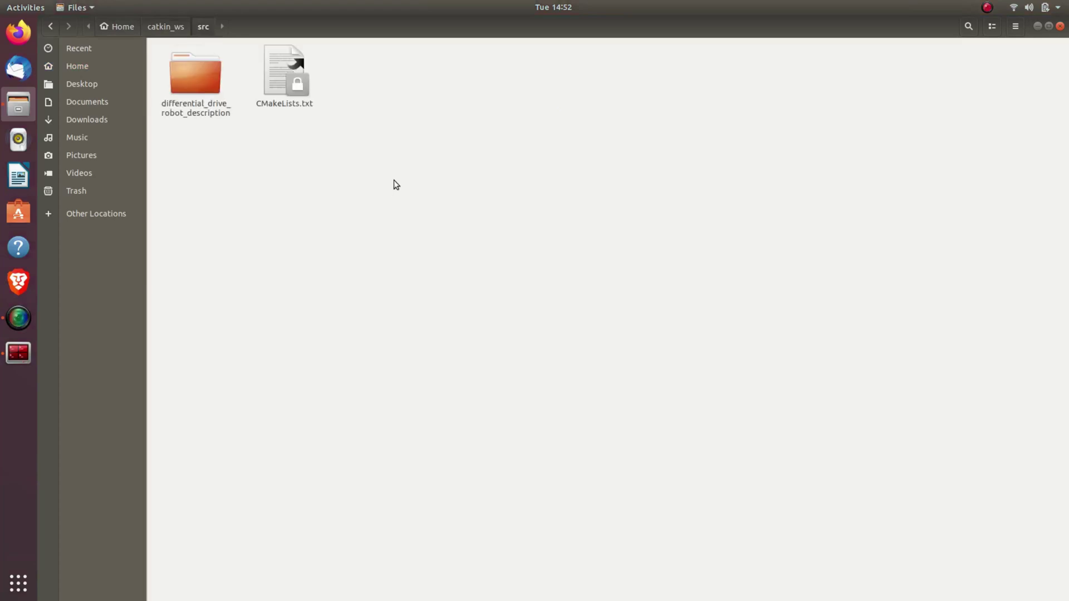
Step: Rebuild the workspace with catkin_make and clear the terminal output
left_click(18, 352)
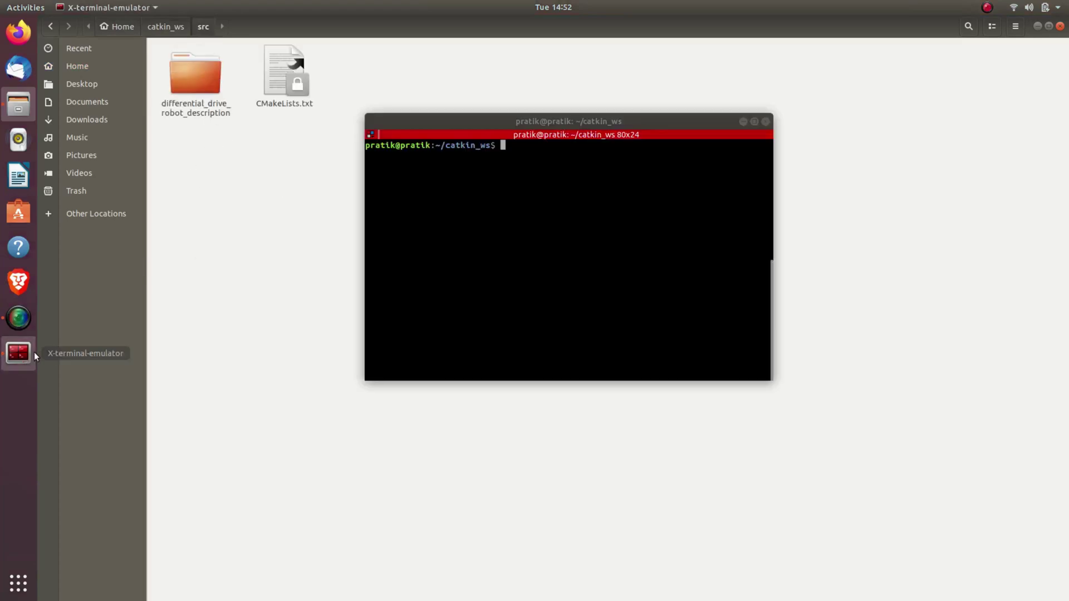
type("catkin_ma")
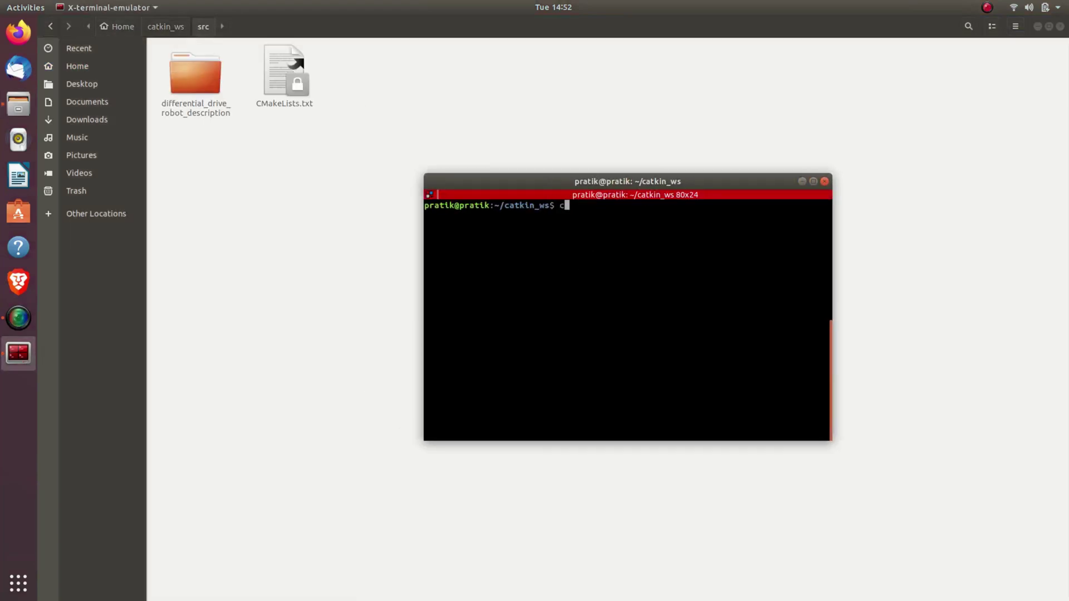
type("ke")
key("Return")
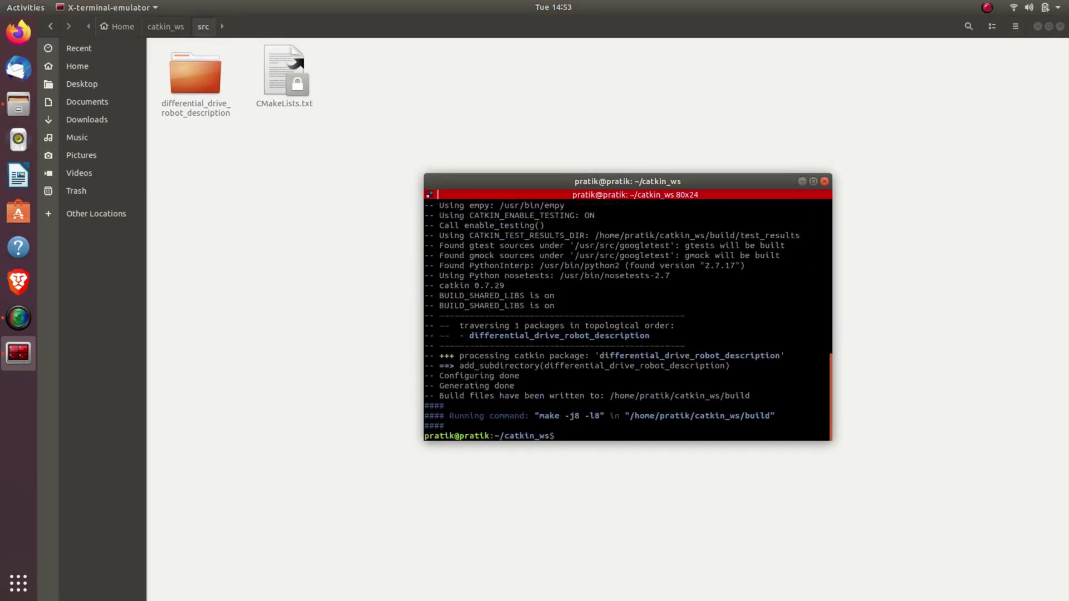
type("clear")
key("Return")
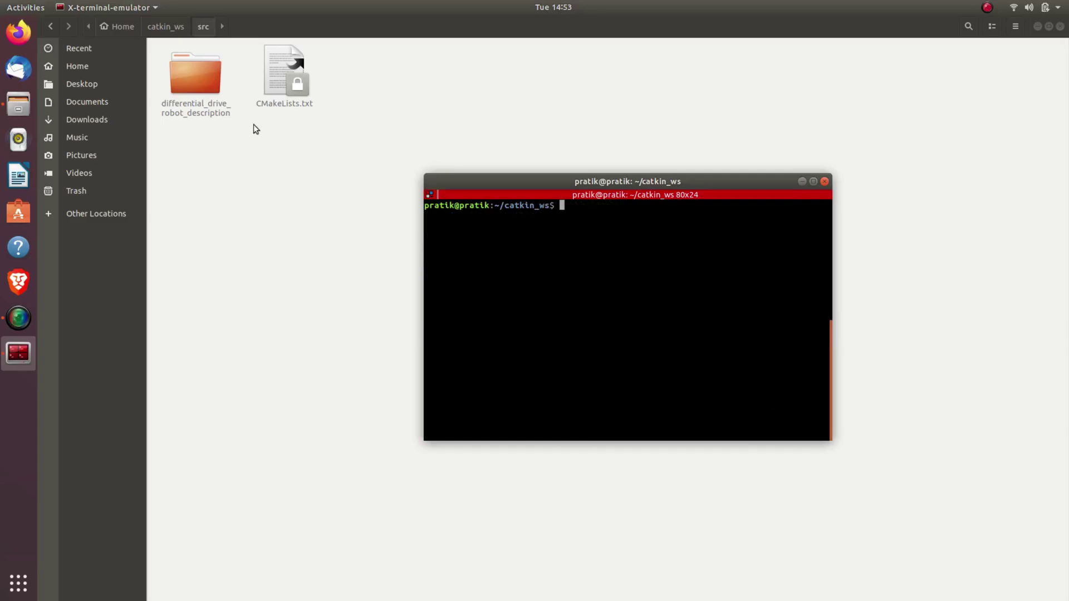
Step: Open the differential_drive_robot_description package folder, then its urdf folder
double_click(189, 84)
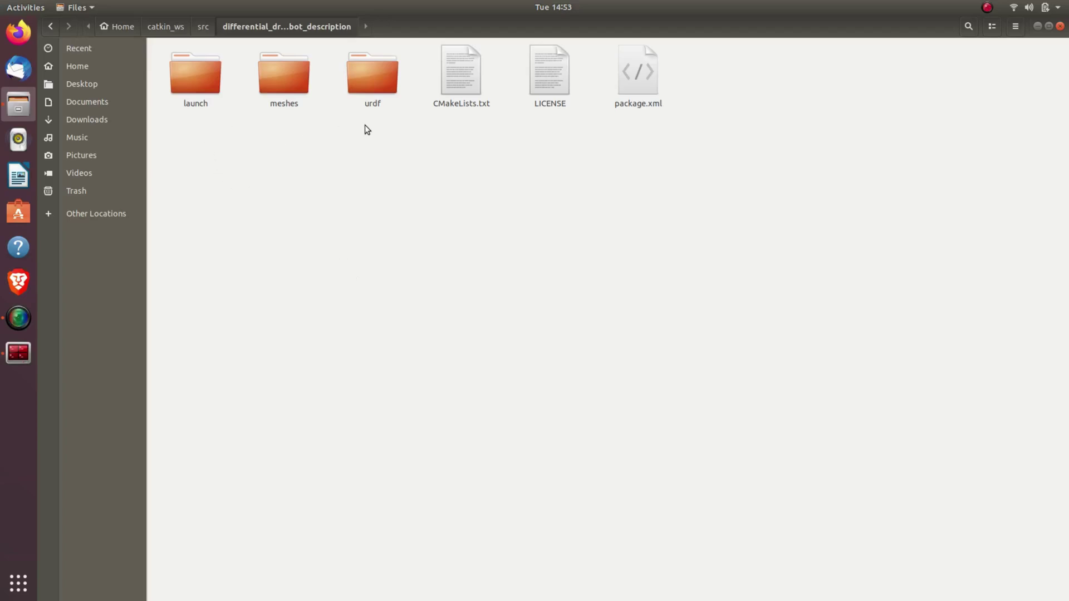
left_click(377, 105)
double_click(377, 105)
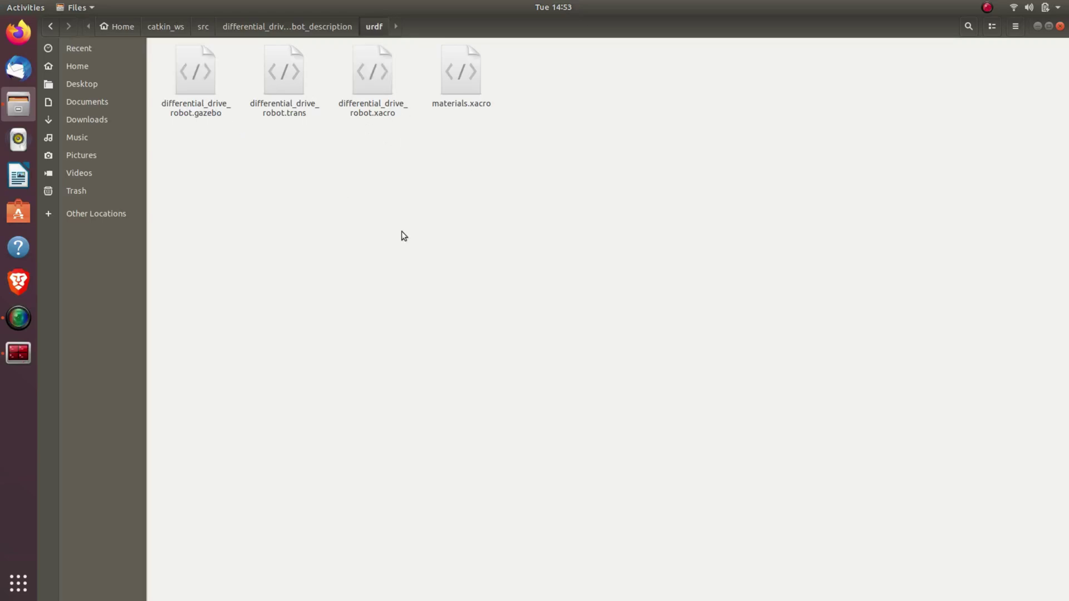
Step: Open differential_drive_robot.xacro in the text editor and go to the Rev1 joint
right_click(366, 116)
left_click(401, 124)
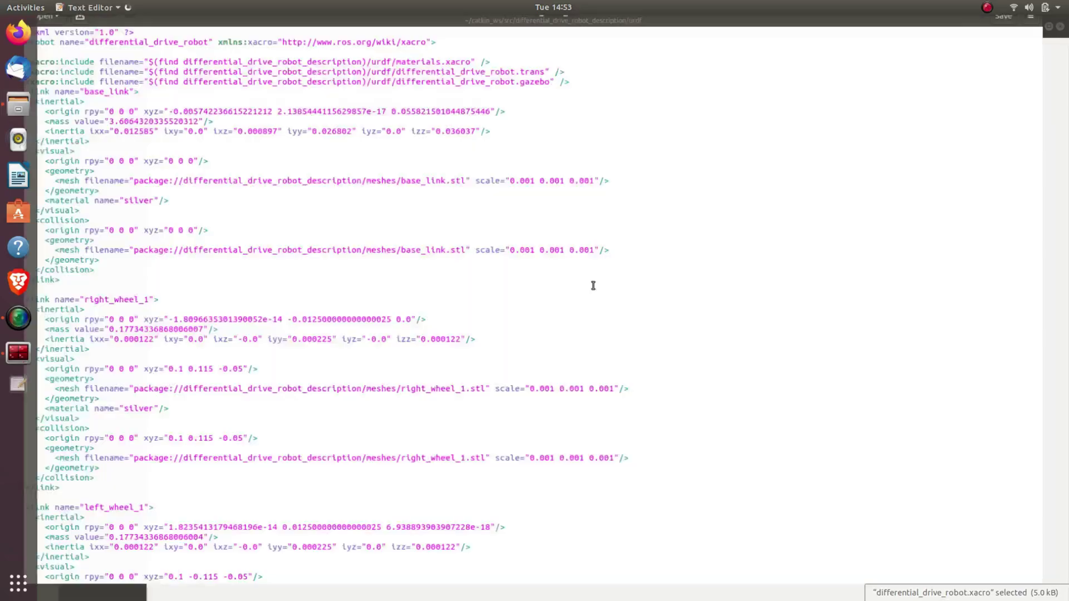
scroll(216, 254, "down", 15)
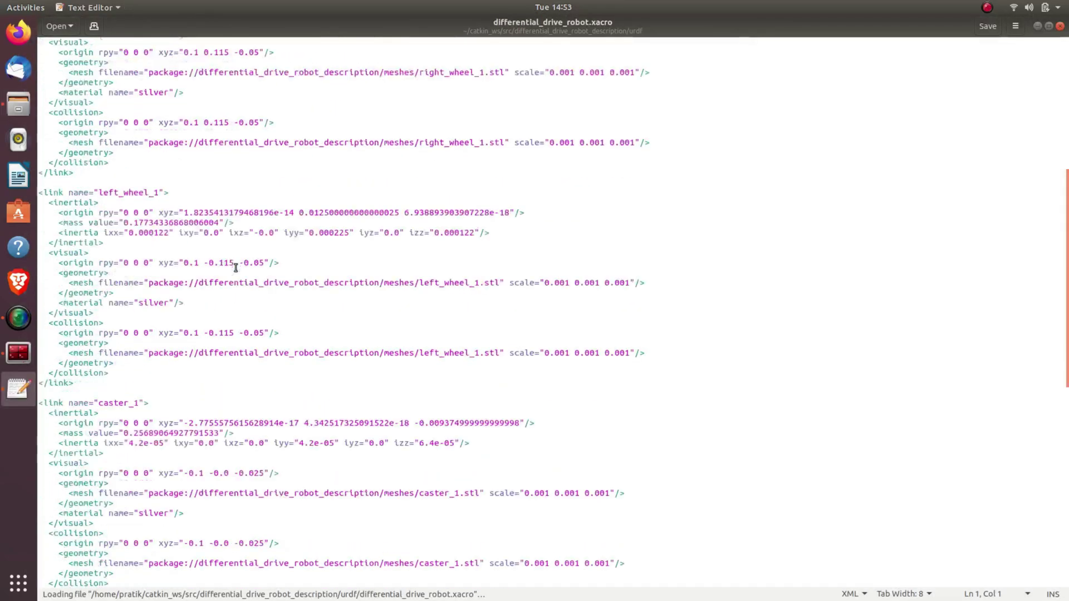
scroll(234, 269, "down", 4)
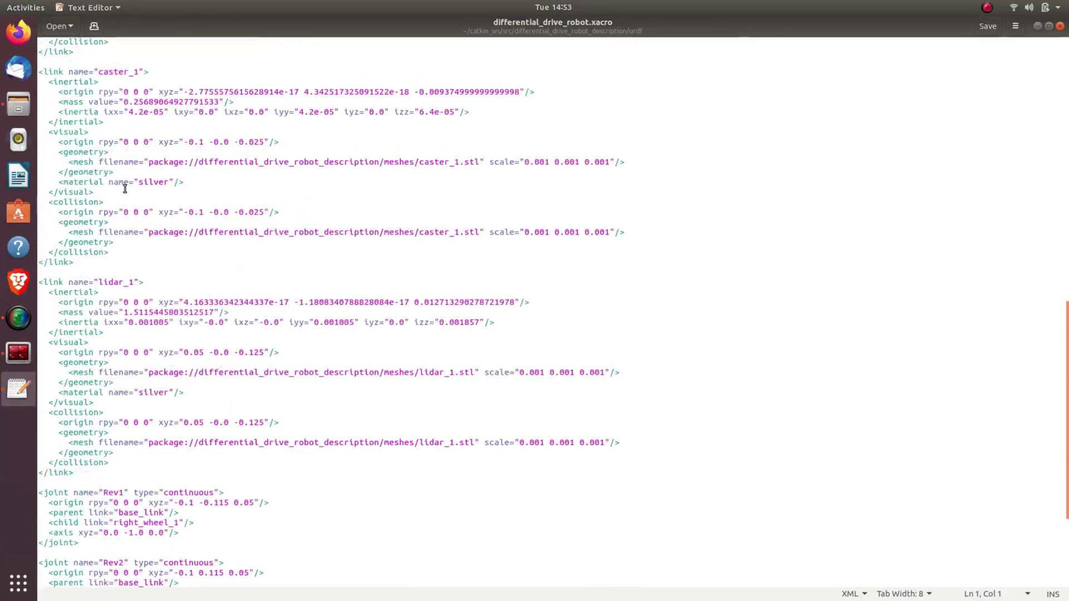
left_click(104, 72)
left_click(73, 283)
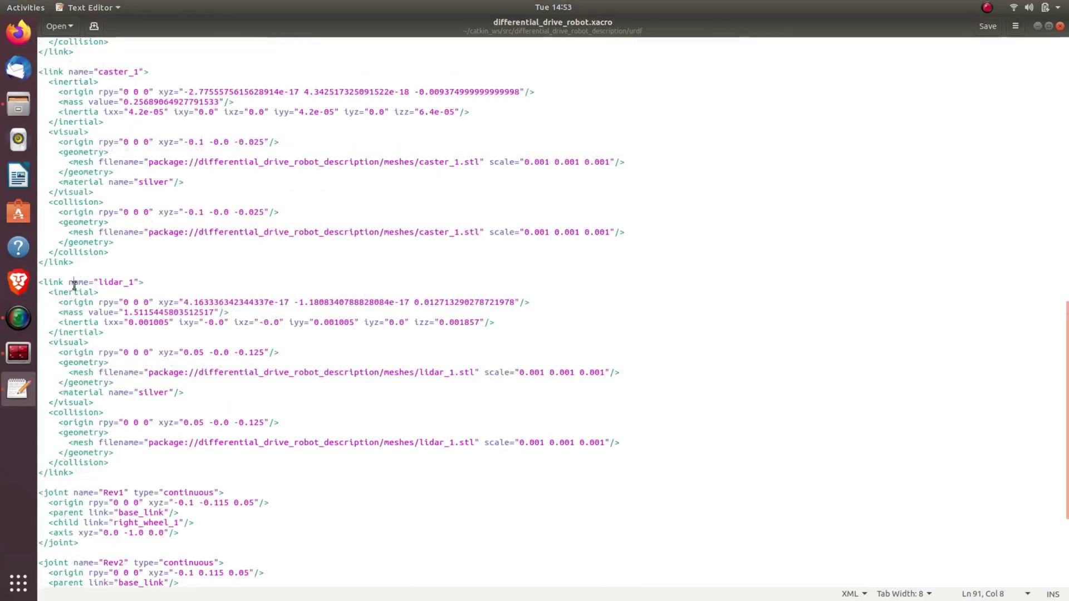
scroll(139, 321, "down", 5)
left_click(109, 322)
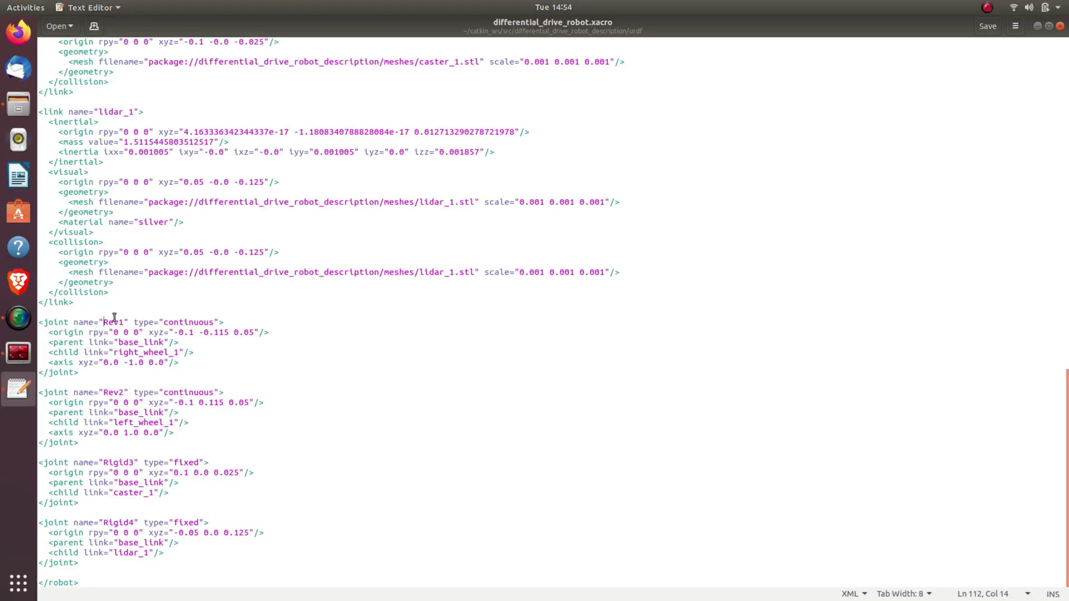
Step: Change the Rev1 axis from 0.0 -1.0 0.0 to 0.0 1.0 0.0 and save
left_click(71, 364)
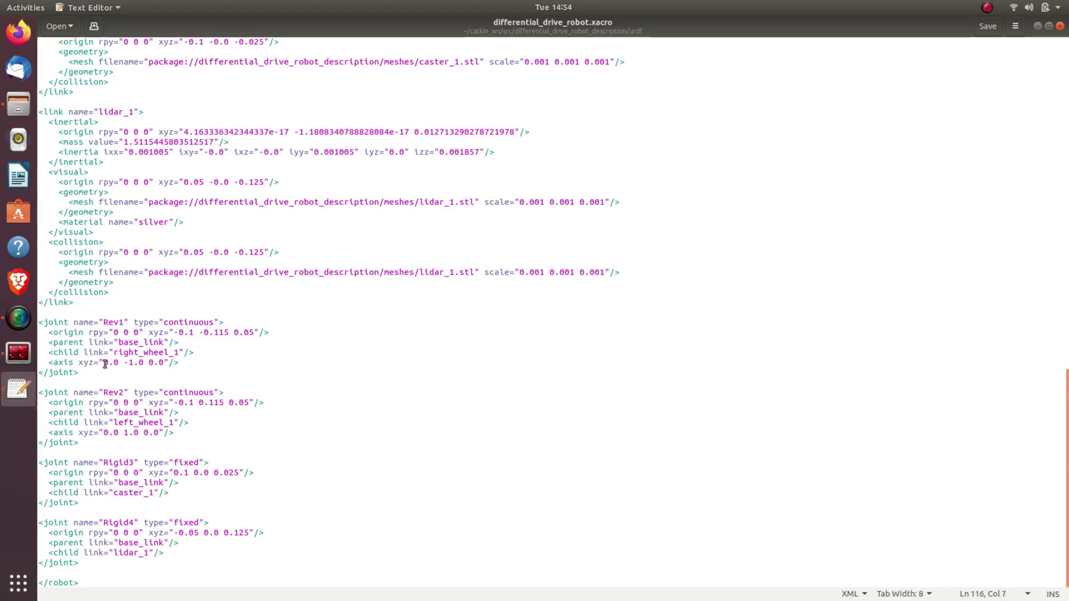
left_click(130, 362)
key("BackSpace")
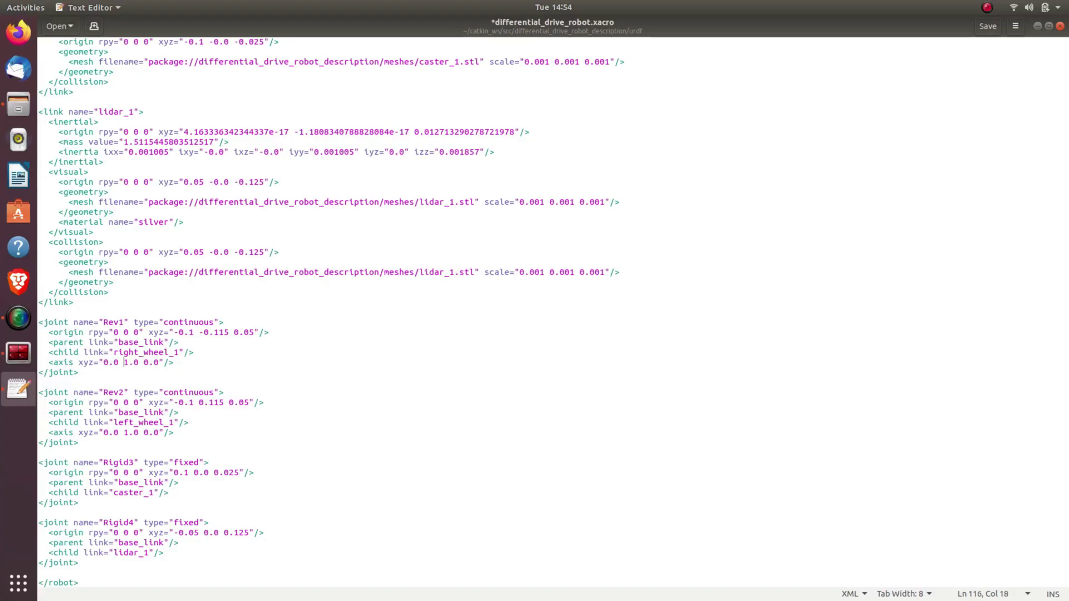
key("ctrl+s")
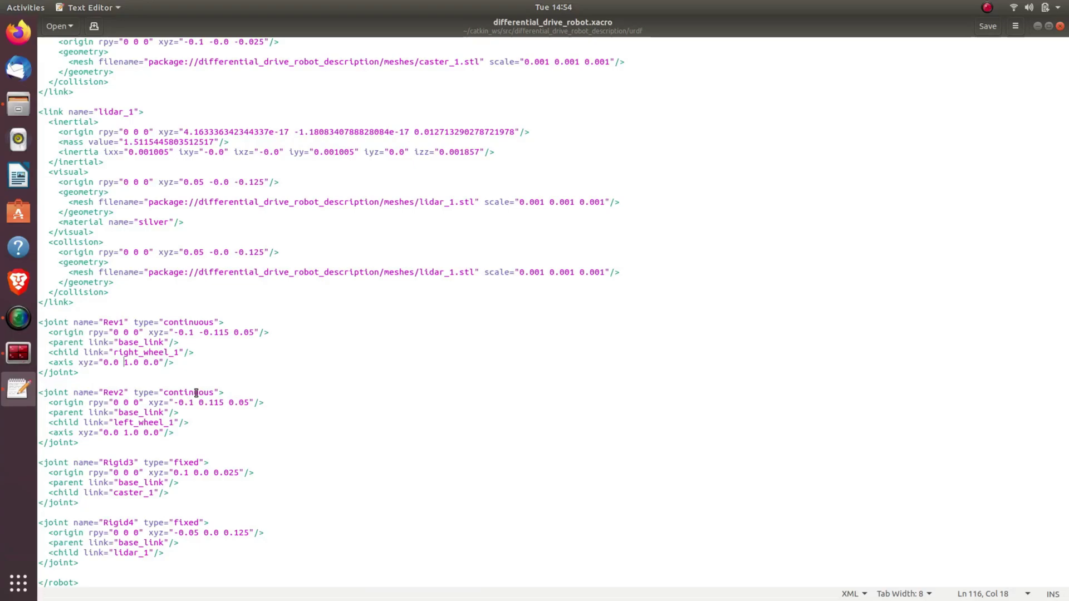
key("ctrl+s")
Step: Open differential_drive_robot.gazebo in the text editor, then switch to Brave
key("alt+Tab")
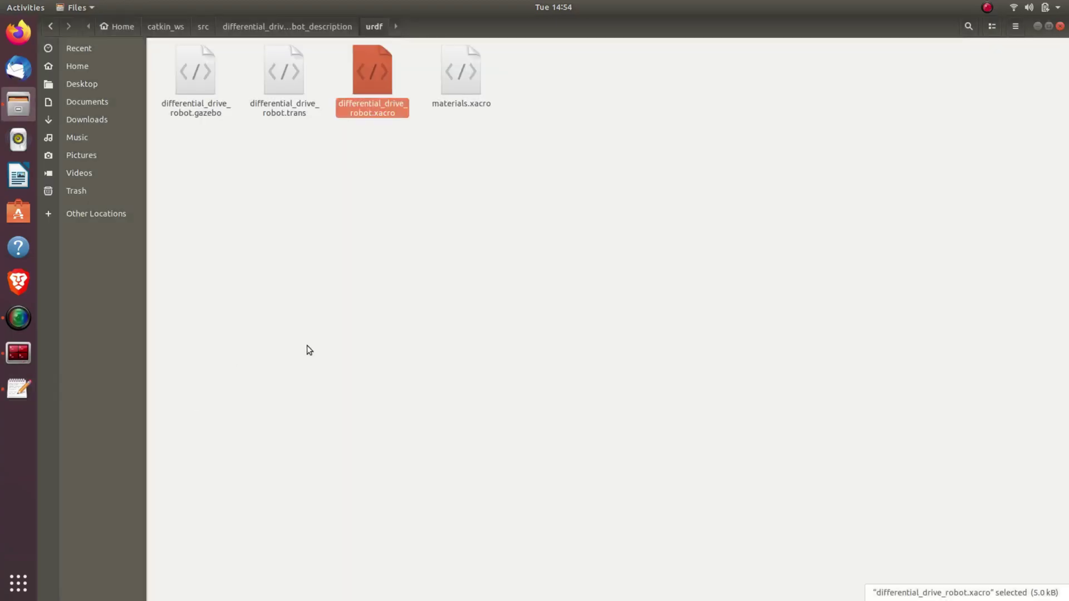
left_click(307, 345)
left_click(205, 103)
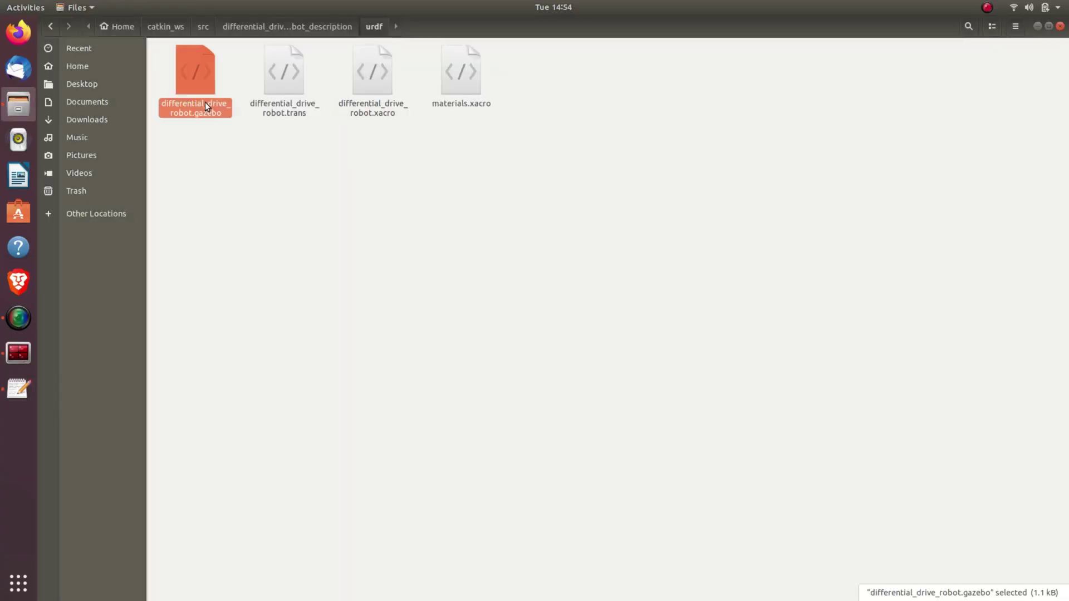
left_click(222, 179)
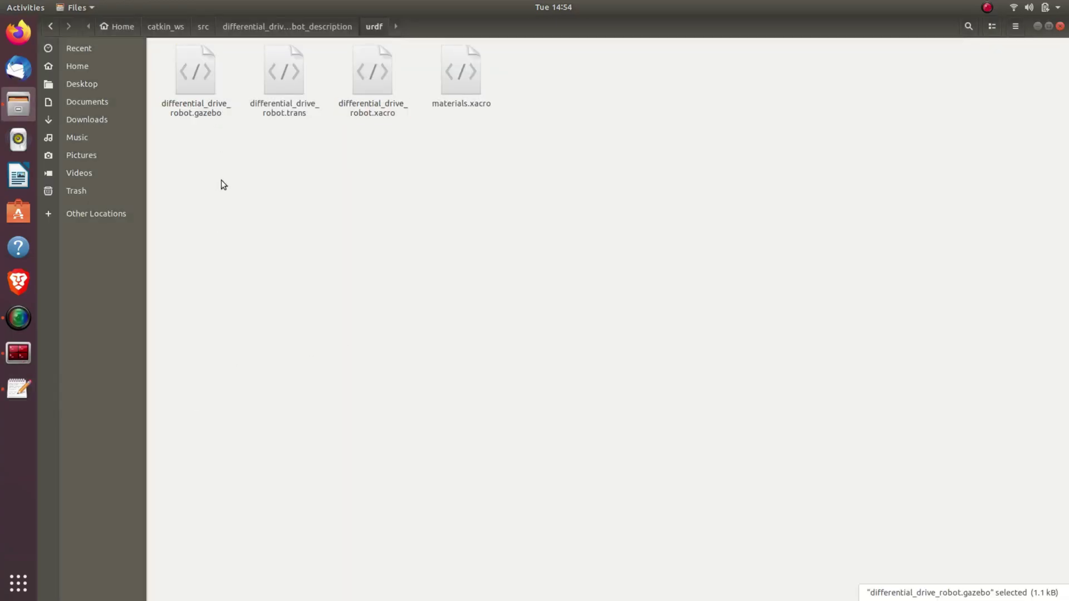
right_click(195, 111)
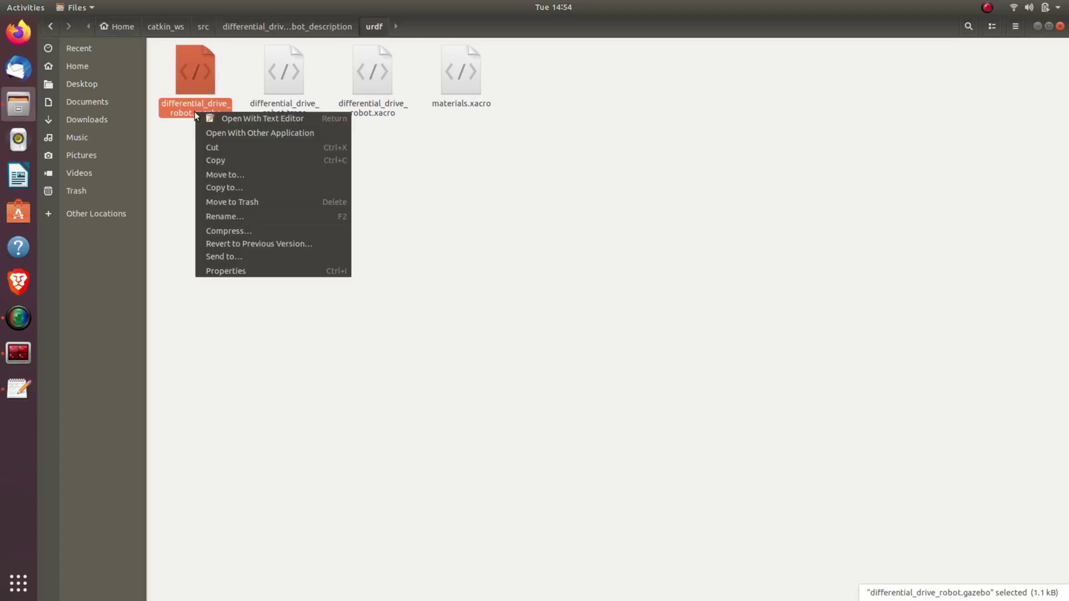
left_click(230, 121)
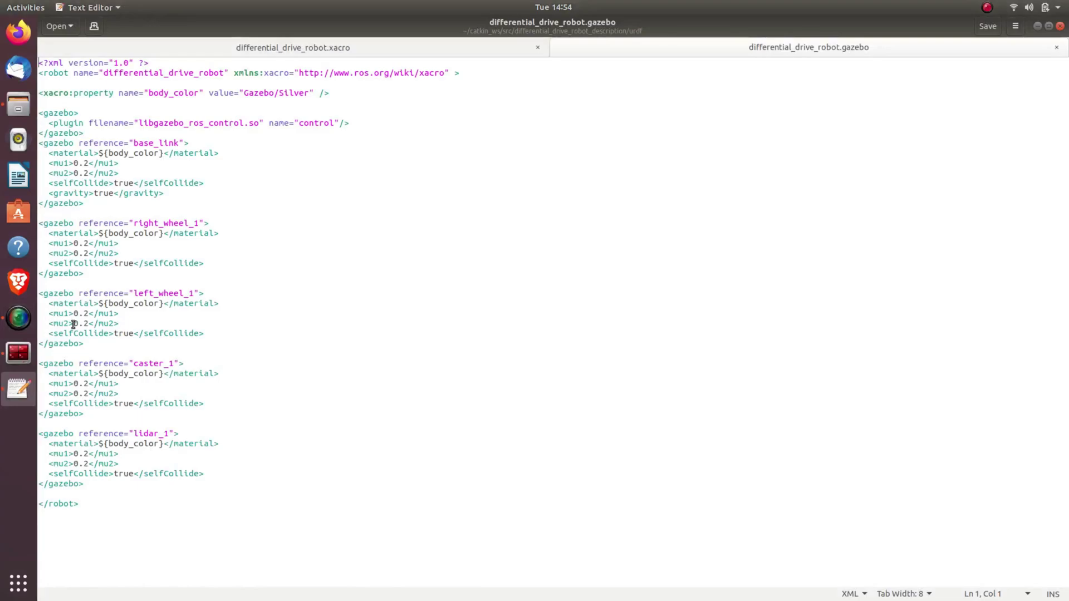
left_click(369, 314)
left_click(19, 282)
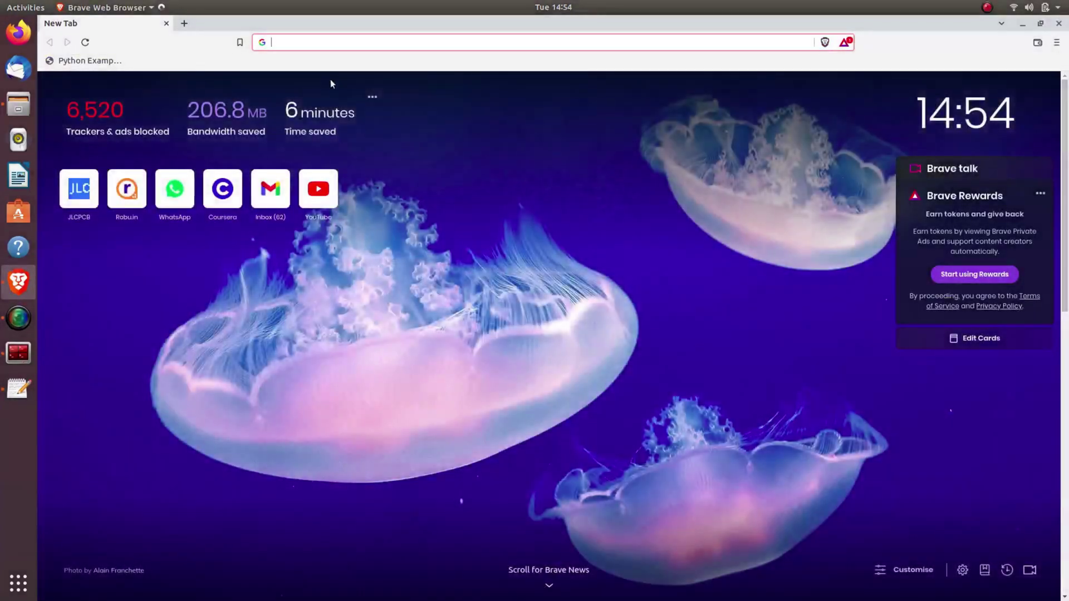
Step: Search for 'gazebo' and scroll the Gazebo plugins tutorial down to Differential Drive
left_click(297, 43)
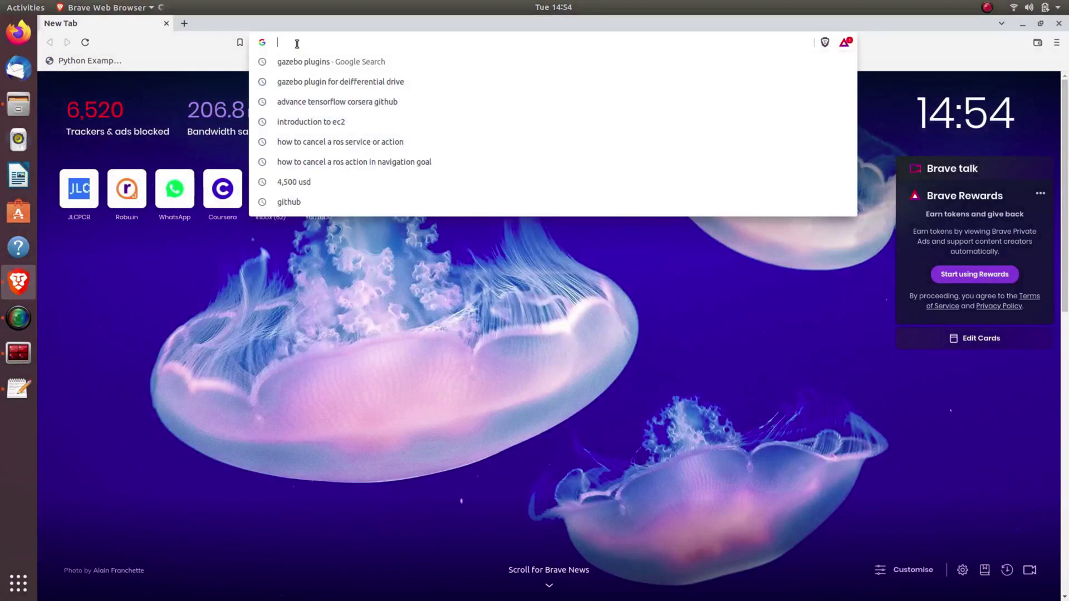
type("gazebo plugins")
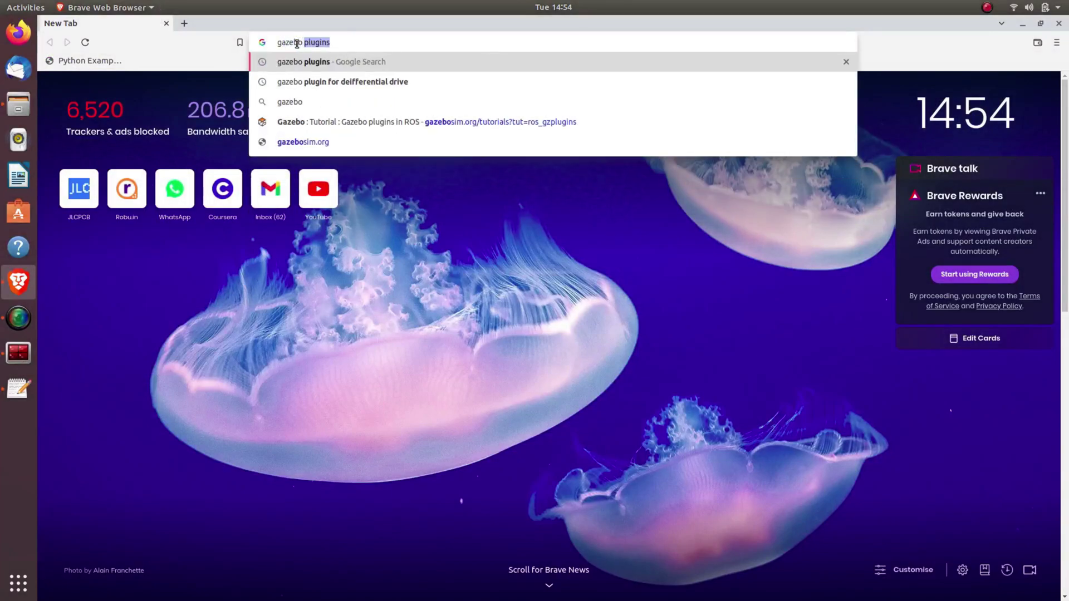
key("Return")
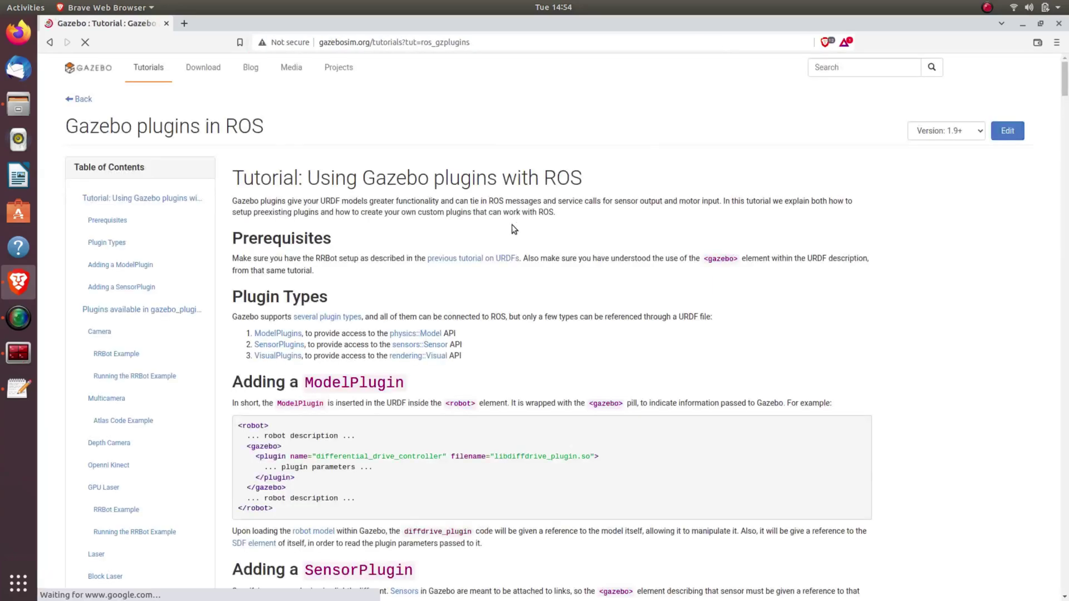
scroll(507, 240, "down", 5)
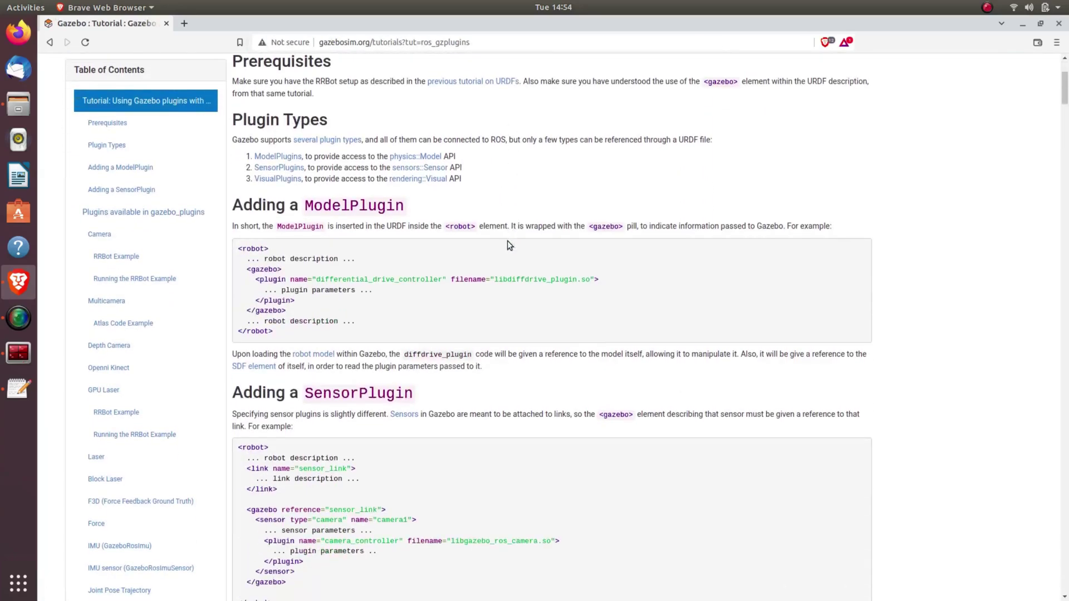
scroll(507, 241, "down", 20)
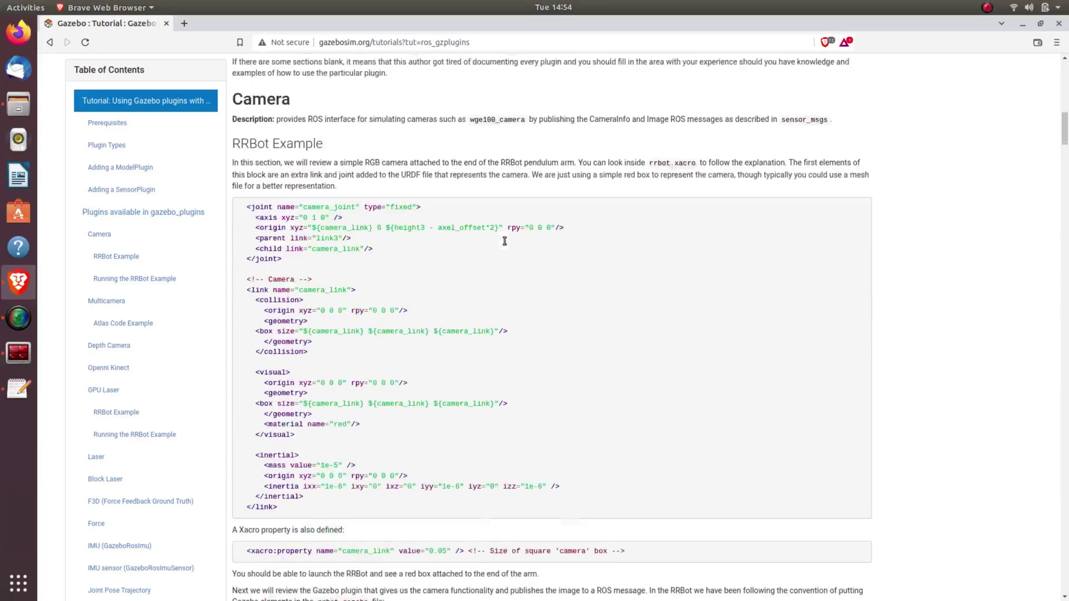
scroll(505, 241, "down", 14)
scroll(497, 259, "down", 20)
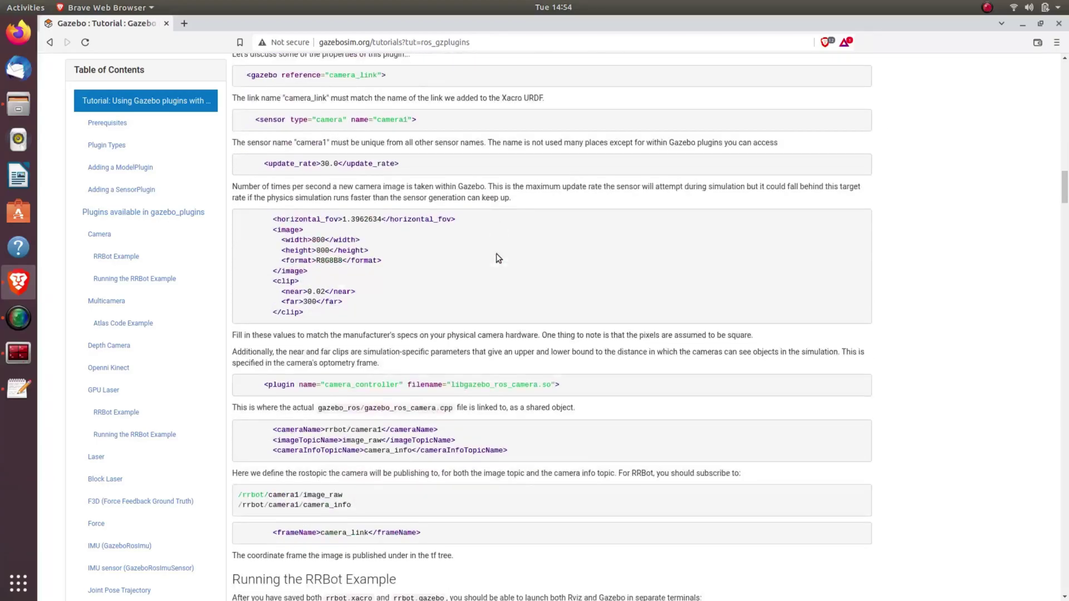
scroll(496, 253, "down", 20)
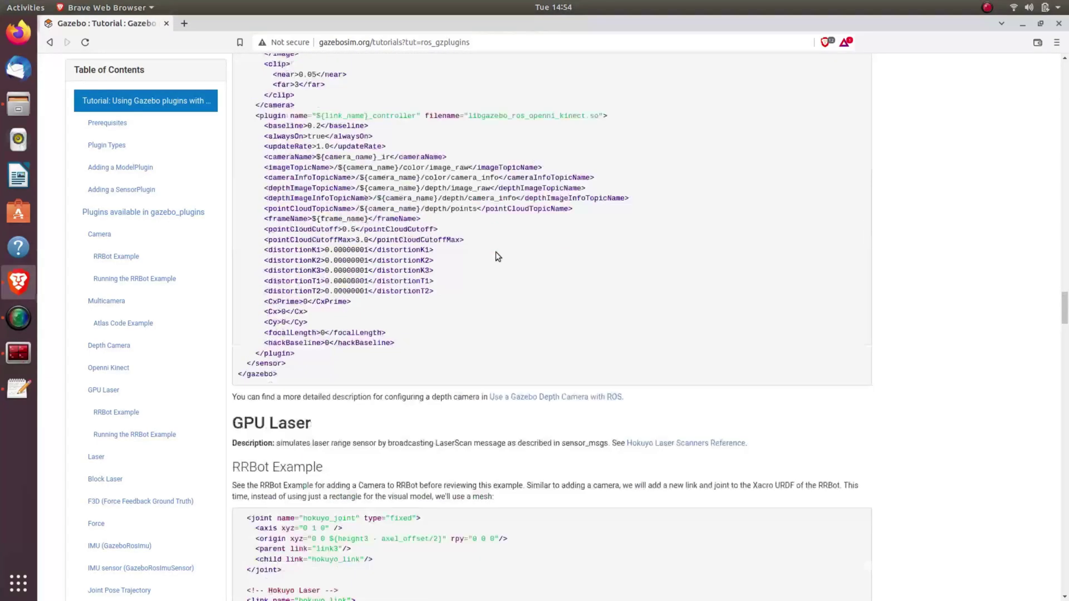
scroll(501, 249, "down", 18)
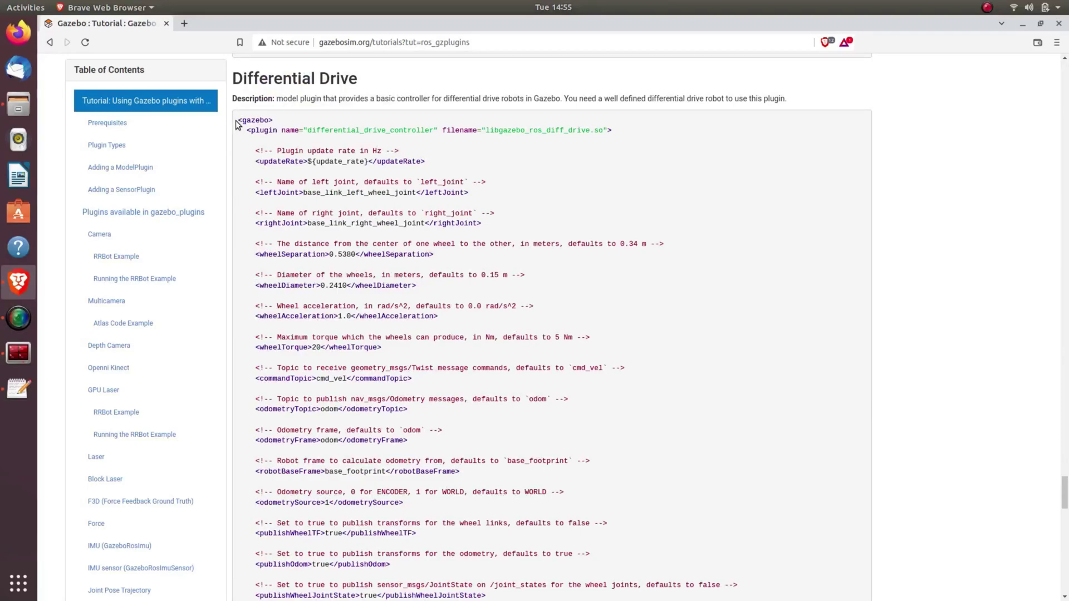
Step: Copy the Differential Drive plugin code block and return to the text editor
left_click_drag(239, 123, 346, 350)
right_click(313, 315)
left_click(331, 327)
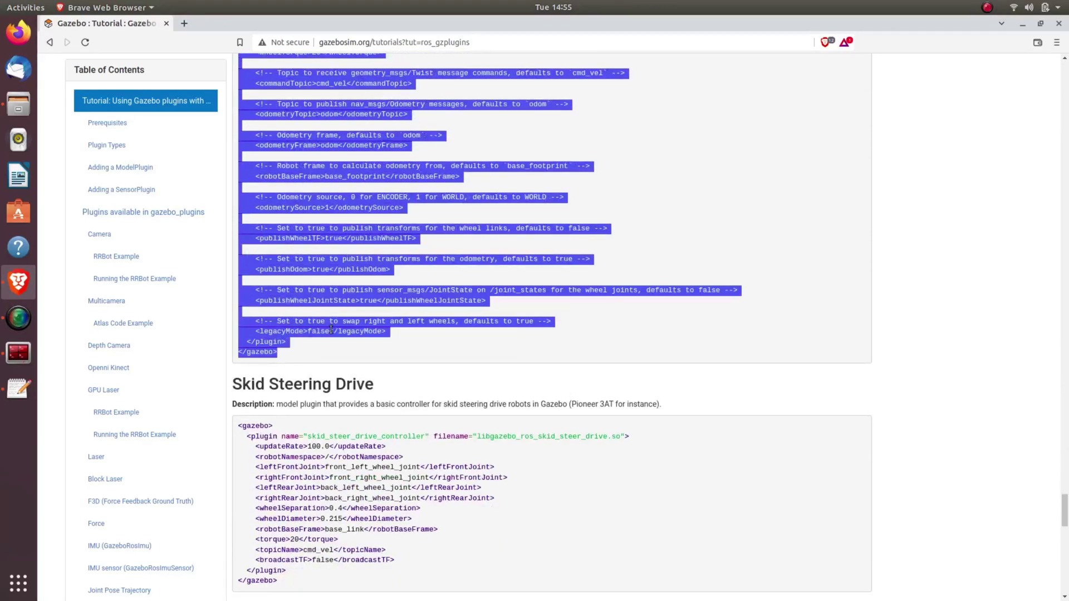
key("alt+Tab")
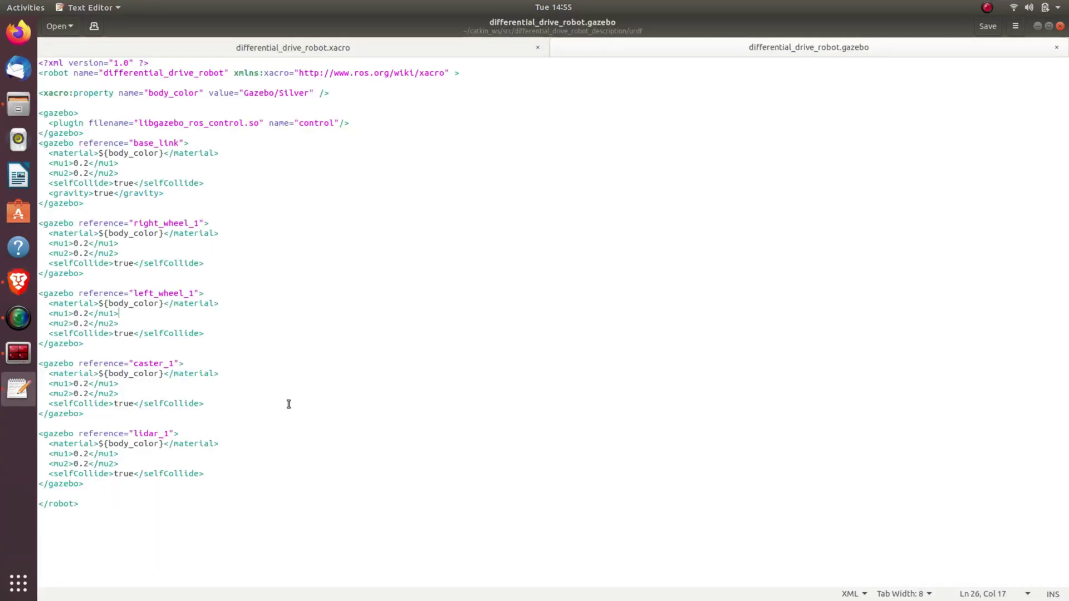
Step: Paste the libgazebo_ros_diff_drive.so plugin block below the last </gazebo> section
left_click(112, 488)
key("Return")
key("Return")
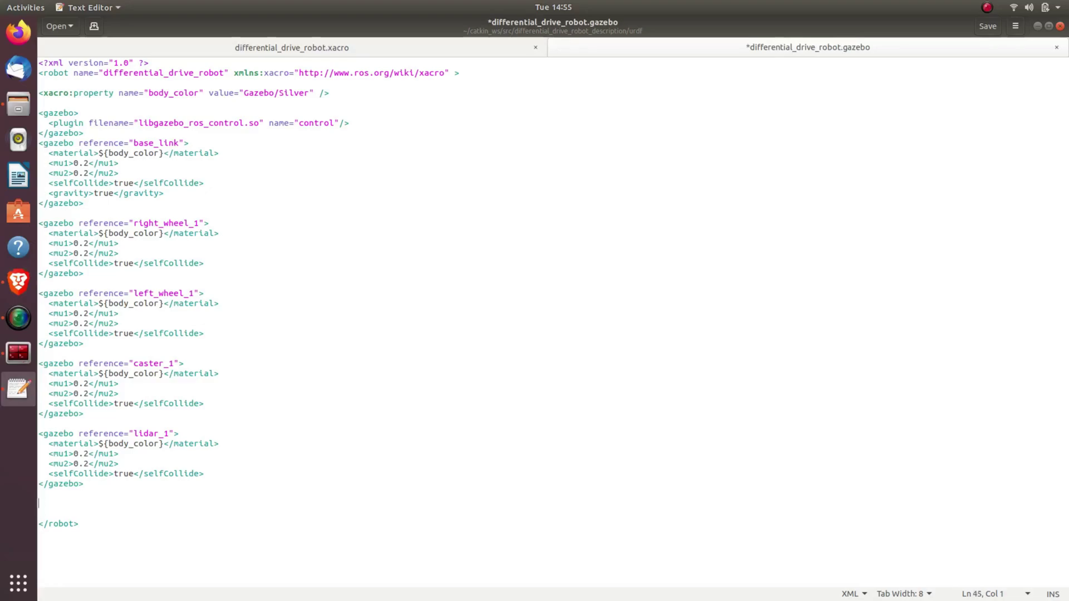
key("ctrl+v")
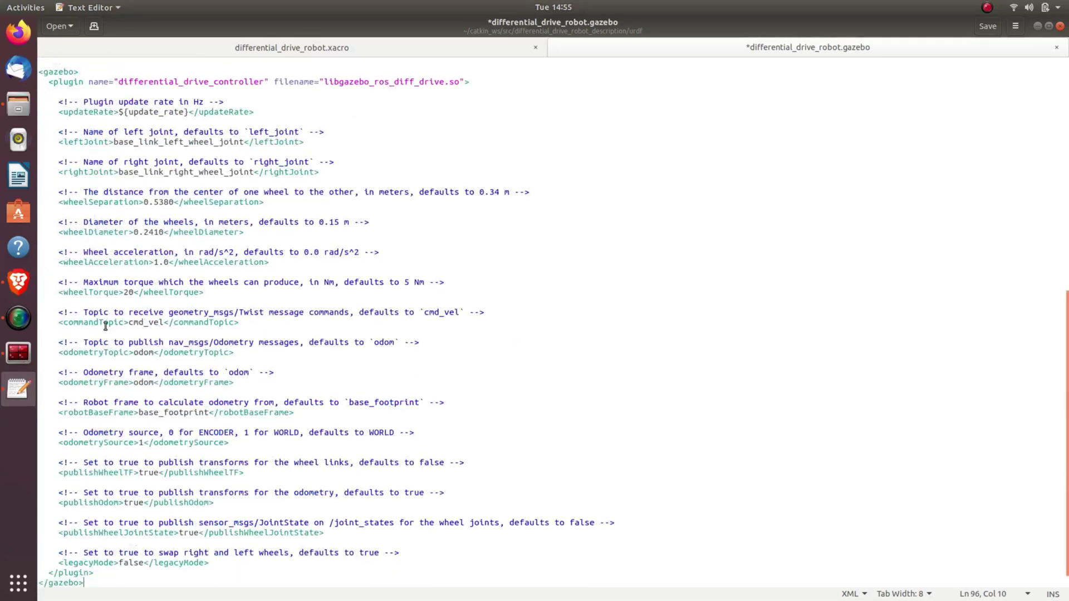